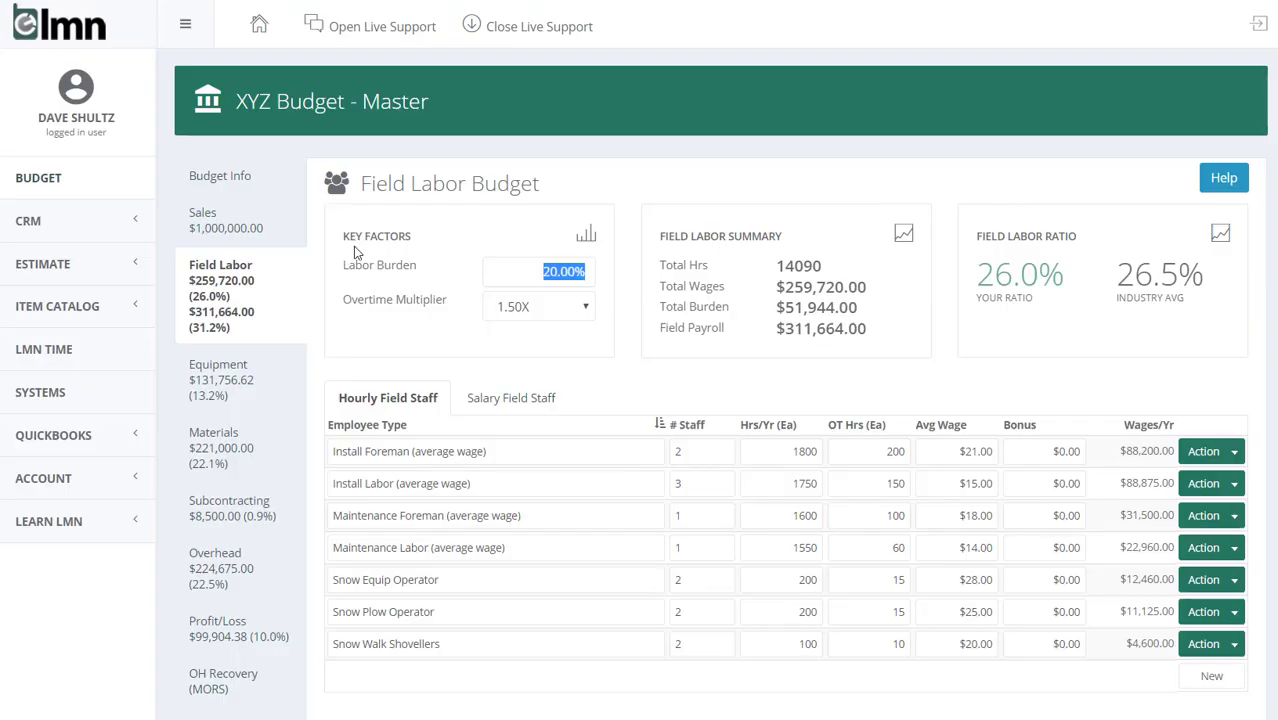
Look over the Sales budget page, then review the 20.00% Labor Burden on Field Labor
click(220, 231)
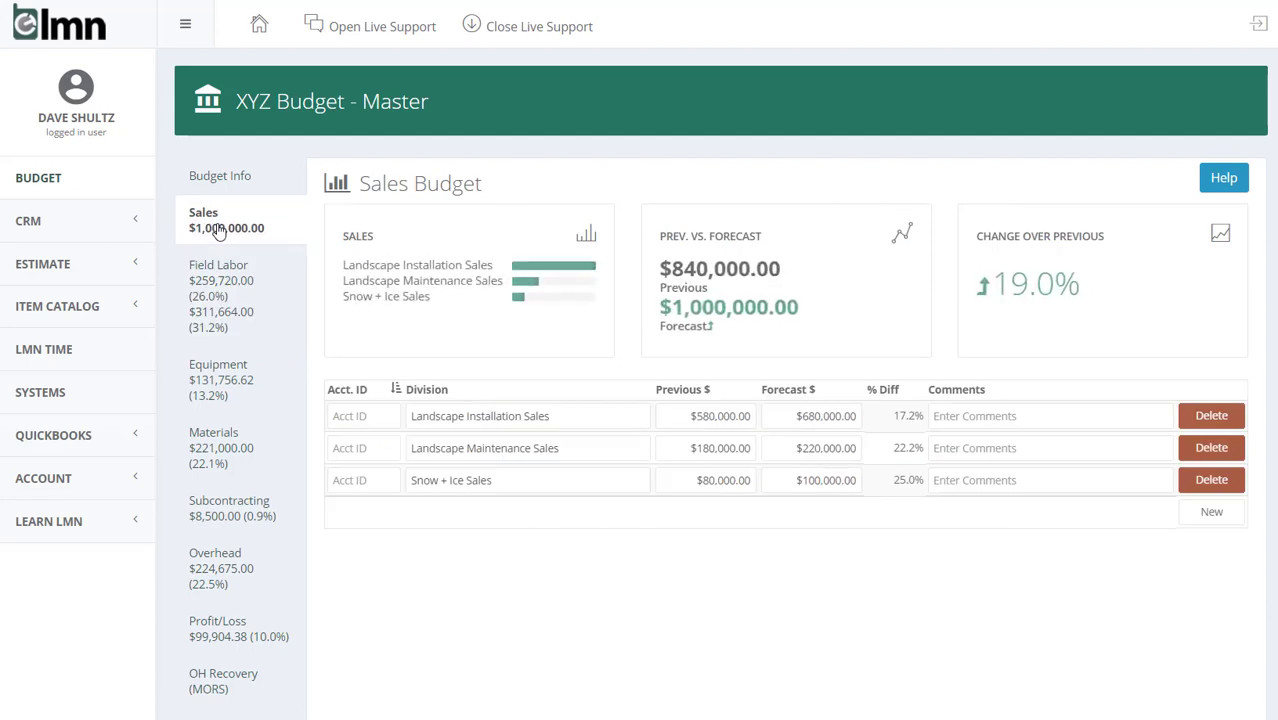
click(216, 299)
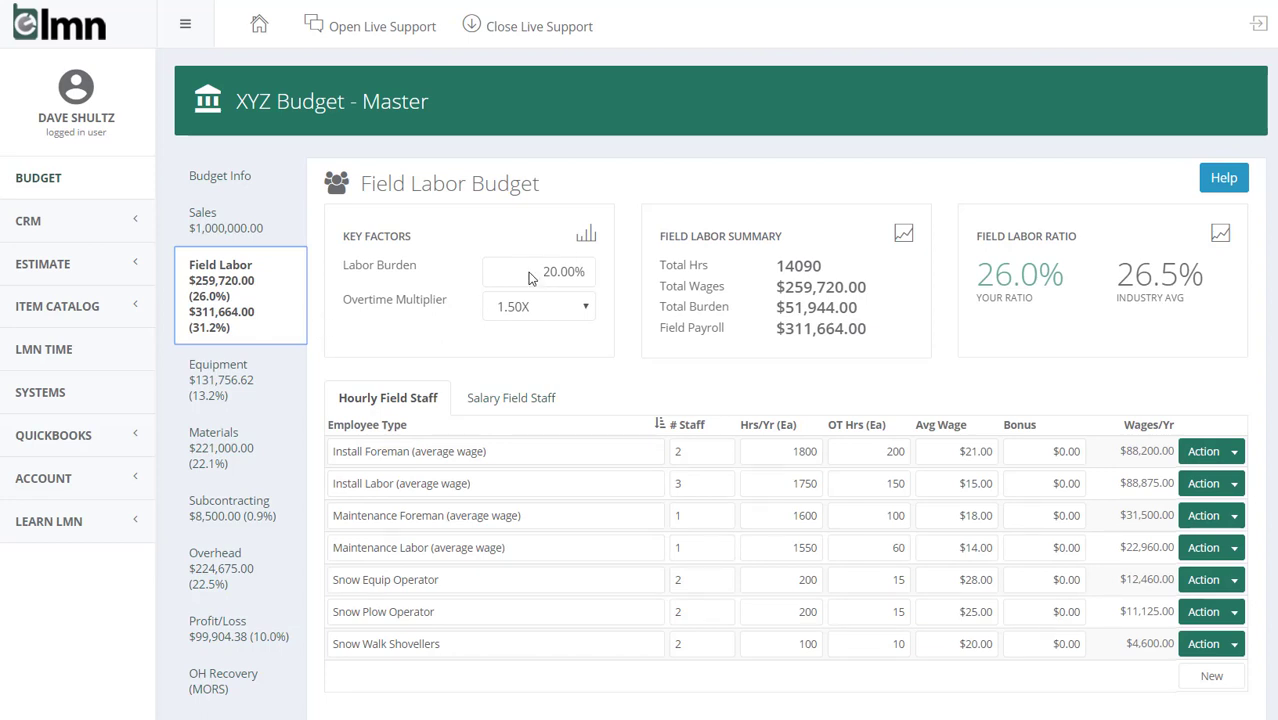
drag(532, 271, 600, 276)
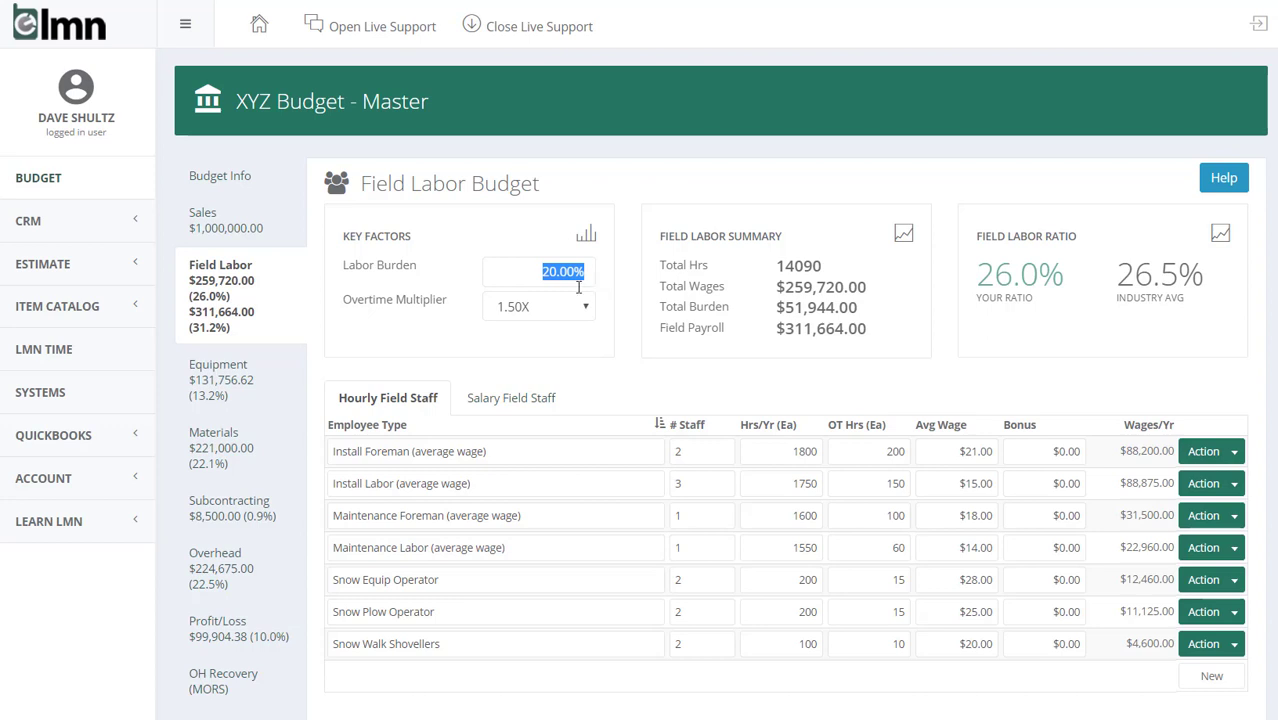
double_click(578, 272)
click(632, 322)
Review the Install Foreman row: 2 staff, 200 overtime hours, $21.00 average wage, $0.00 bonus
drag(536, 451, 371, 451)
click(476, 483)
click(512, 451)
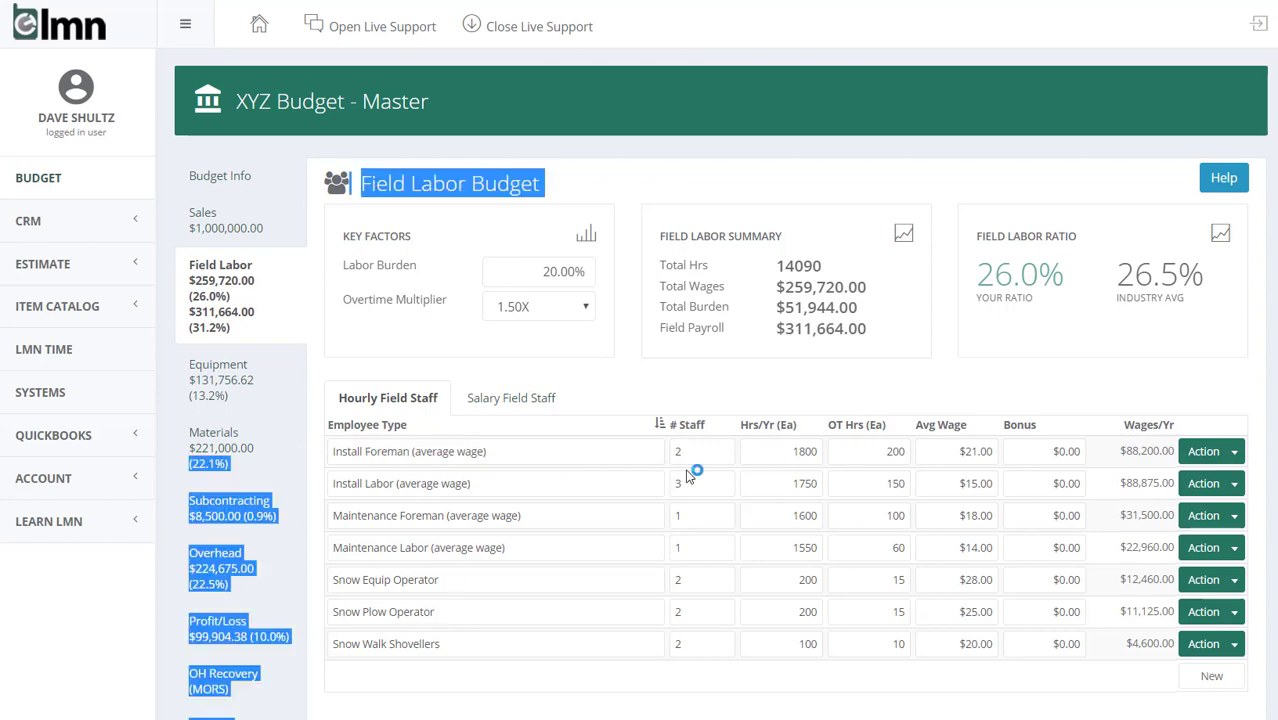
click(499, 454)
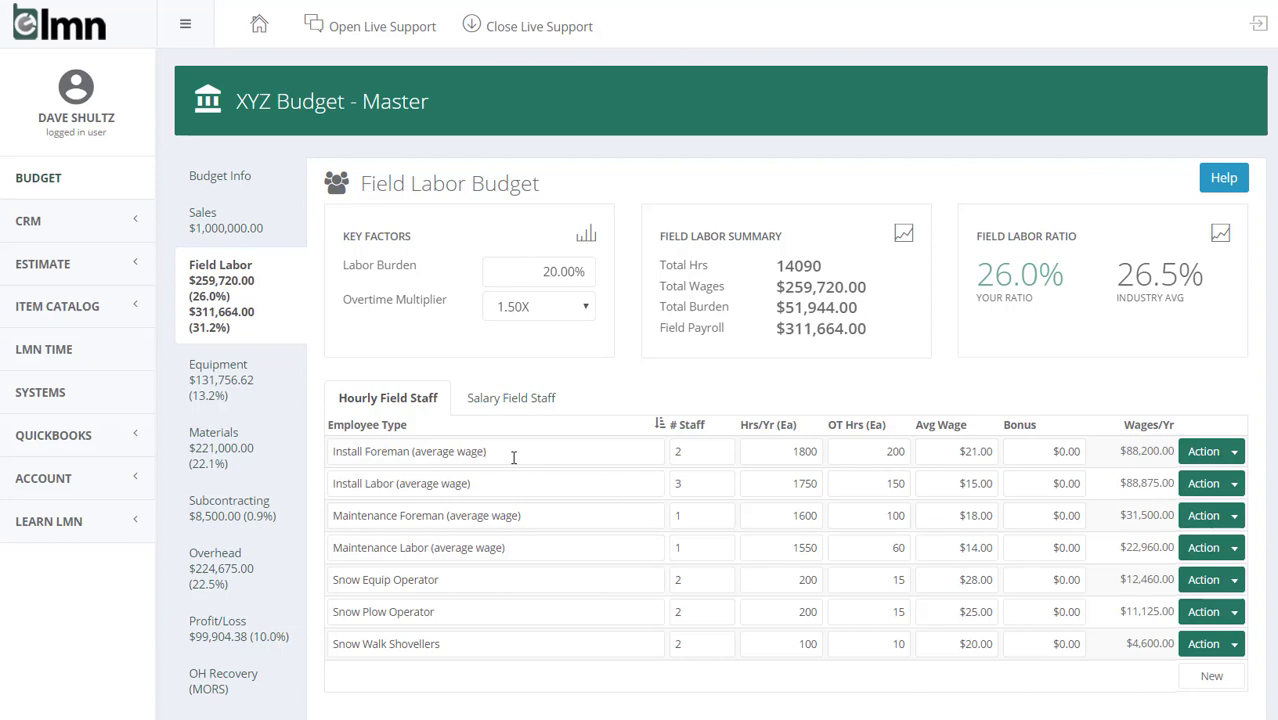
drag(696, 451, 650, 452)
click(789, 451)
drag(878, 451, 907, 451)
drag(950, 451, 992, 451)
drag(1050, 451, 1070, 451)
click(535, 451)
Review the Install Labor row's 3 staff and 150 overtime hours
drag(700, 487, 669, 494)
click(830, 483)
double_click(830, 483)
click(813, 483)
click(879, 483)
click(548, 516)
Compare Maintenance Foreman's 1600 hours with Snow Equip Operator's 200 hours at $28.00
drag(963, 451, 991, 452)
click(991, 452)
drag(765, 519, 826, 522)
click(712, 518)
click(480, 587)
drag(797, 451, 822, 450)
click(822, 450)
drag(798, 583, 822, 580)
drag(955, 582, 990, 580)
Add a Seasonal Help (PT) row with 2 staff, 300 hours at $13.00, then view salaried staff
click(1211, 678)
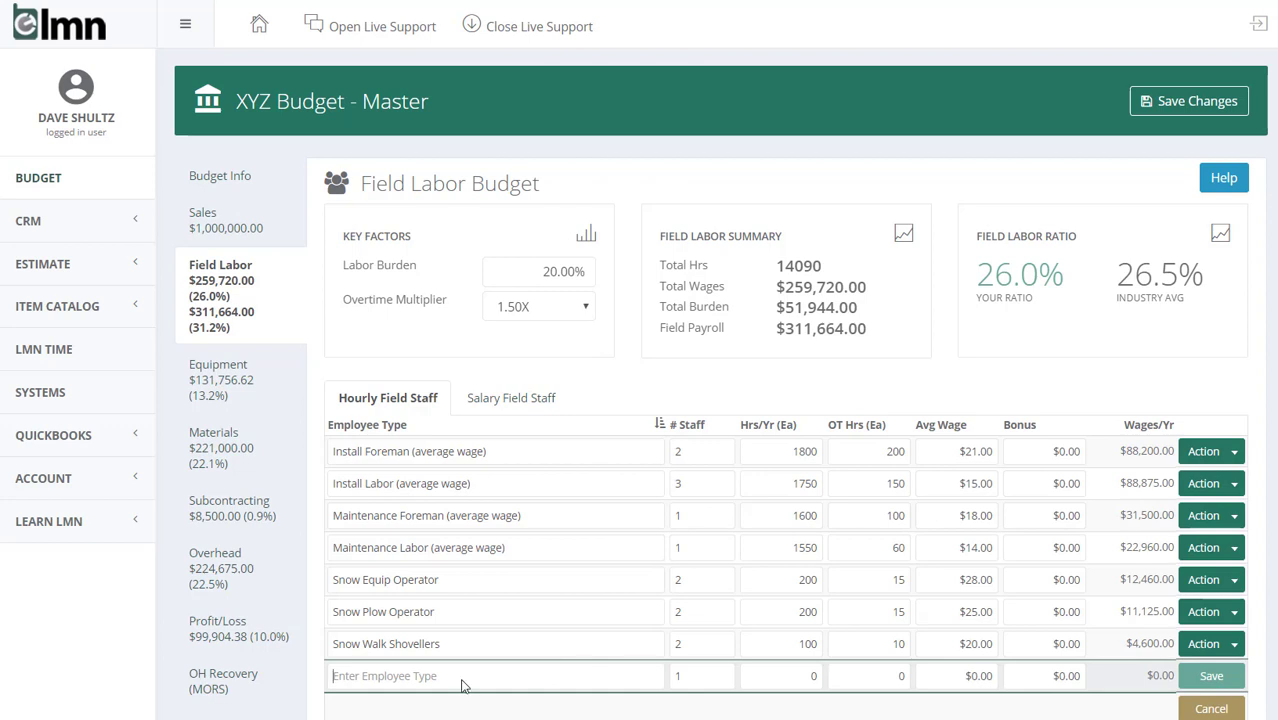
text(Seasonal Help ()
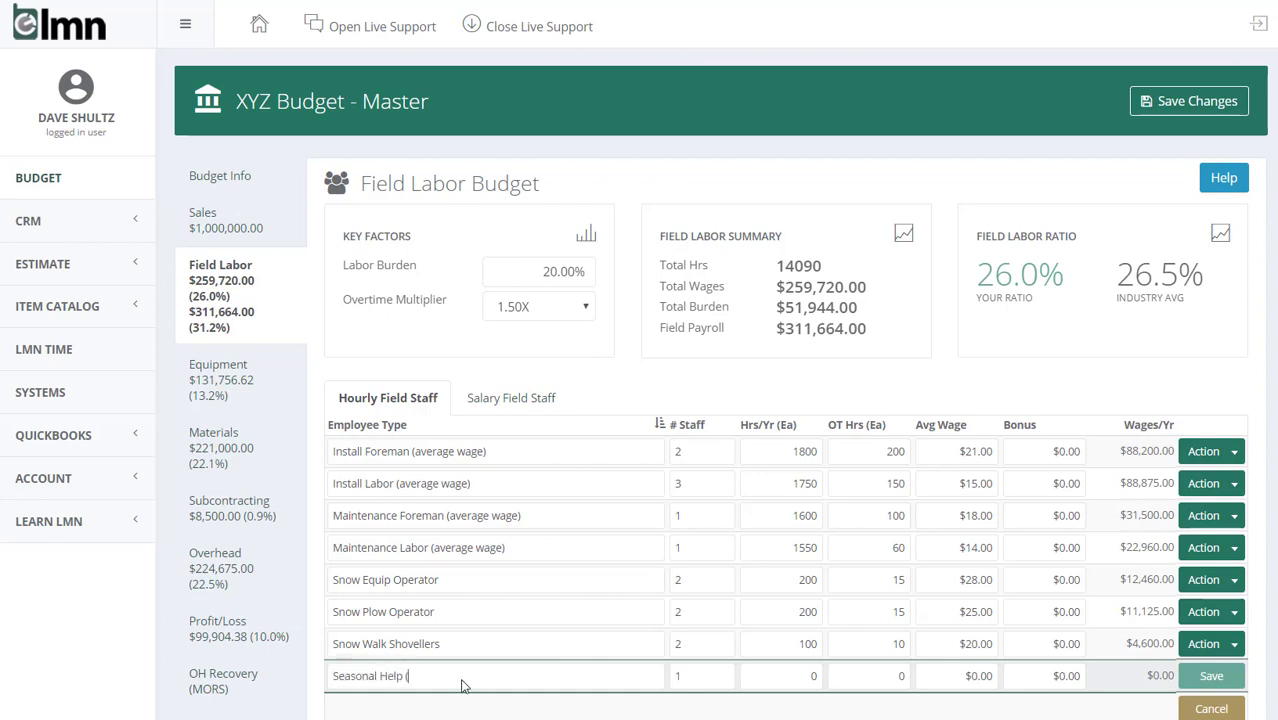
text(PT))
drag(694, 677, 658, 679)
text(2)
drag(816, 677, 837, 675)
text(300)
drag(949, 677, 997, 675)
text(13)
click(980, 606)
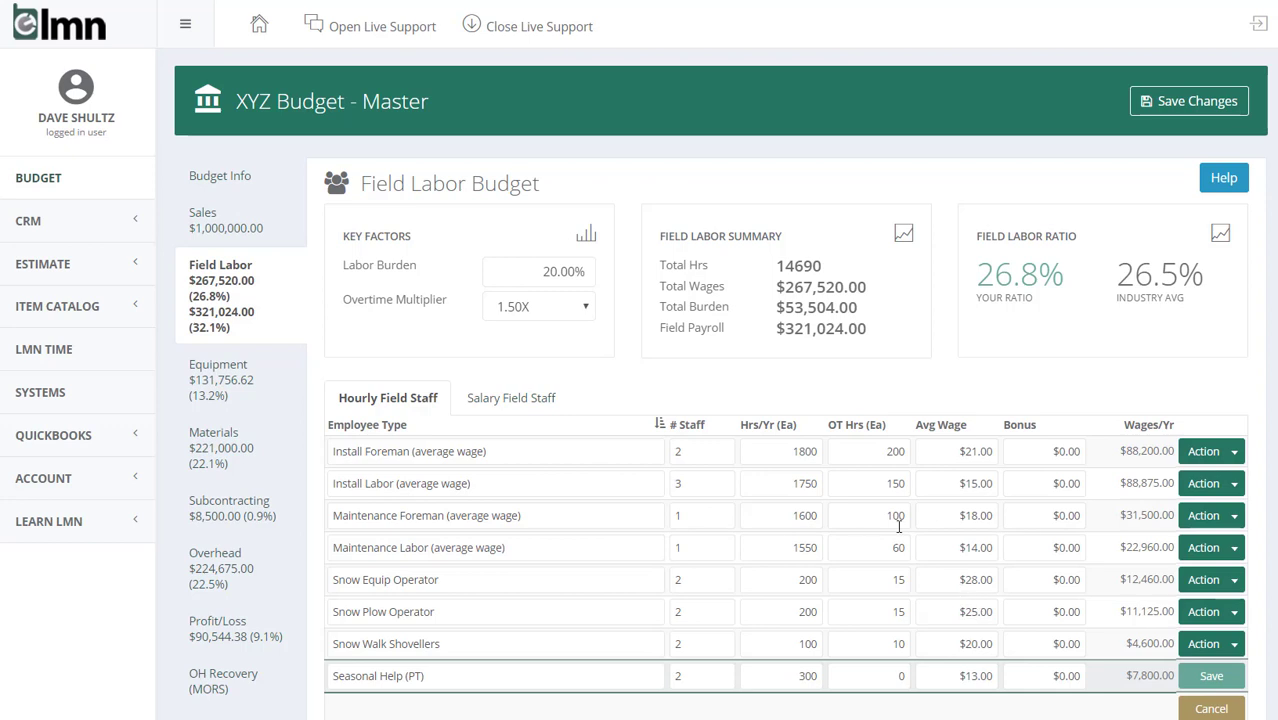
click(507, 399)
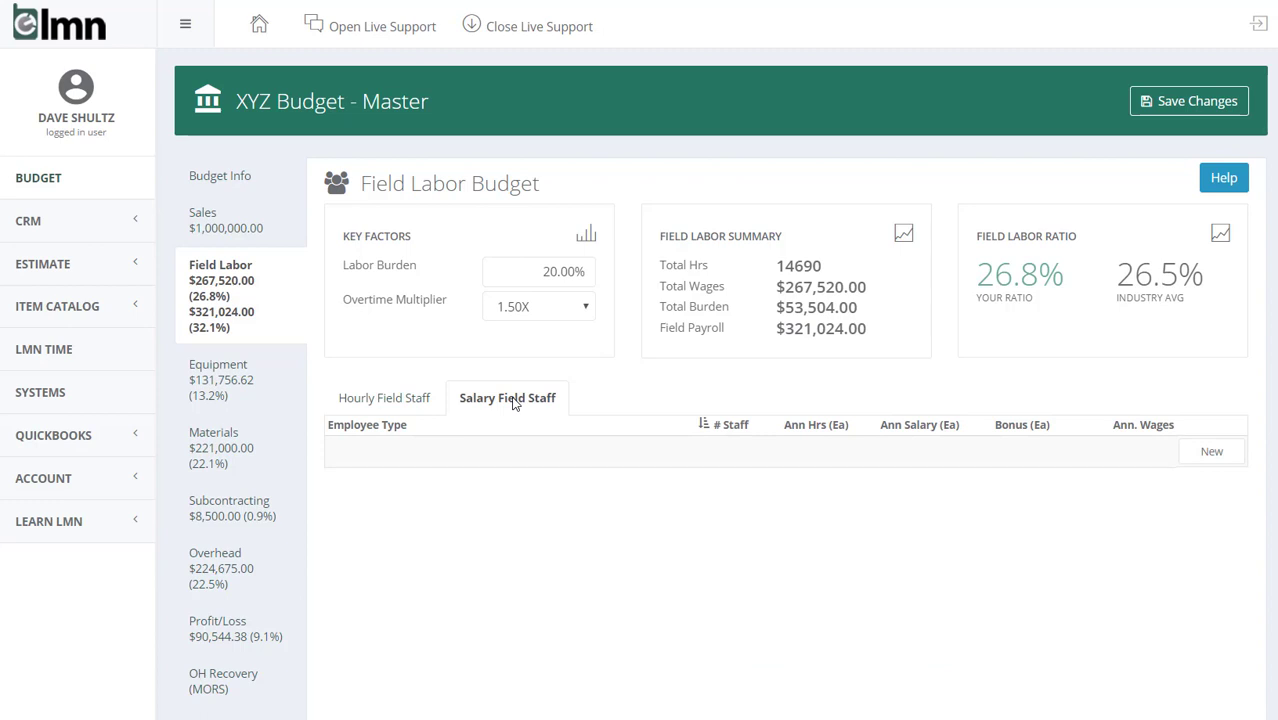
click(203, 570)
double_click(224, 280)
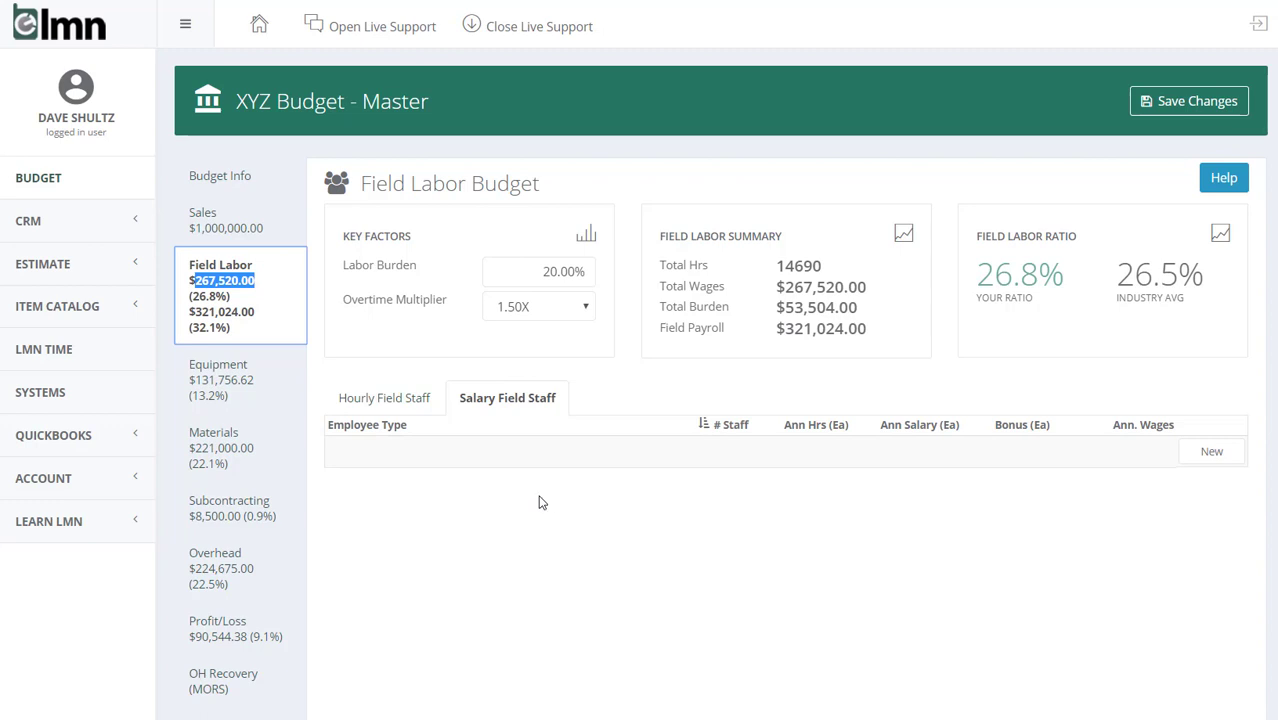
drag(1060, 270, 968, 282)
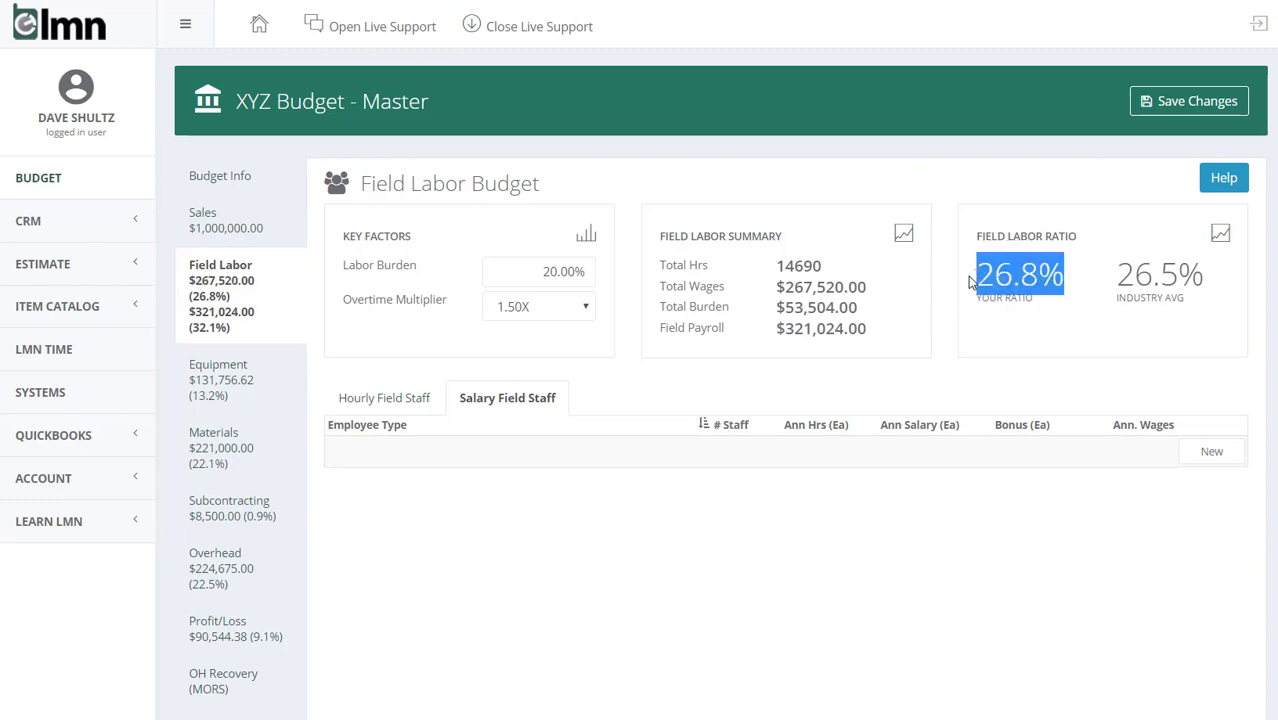
click(1026, 334)
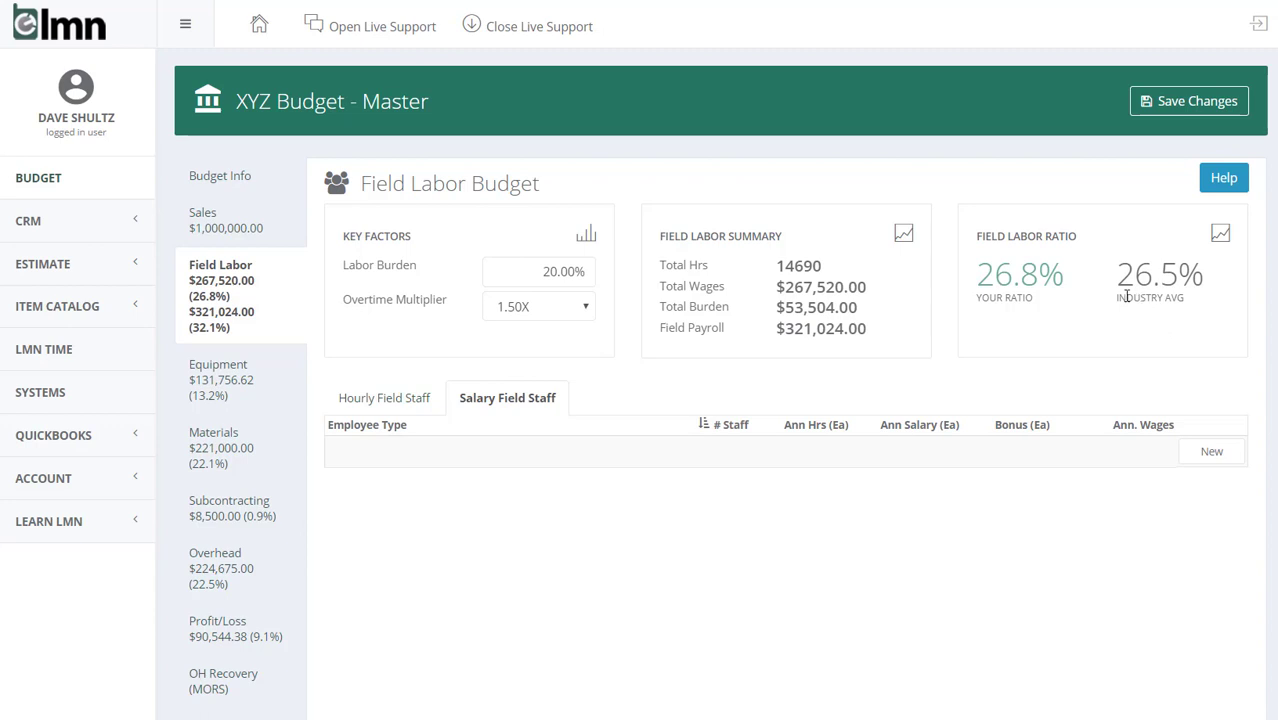
click(225, 177)
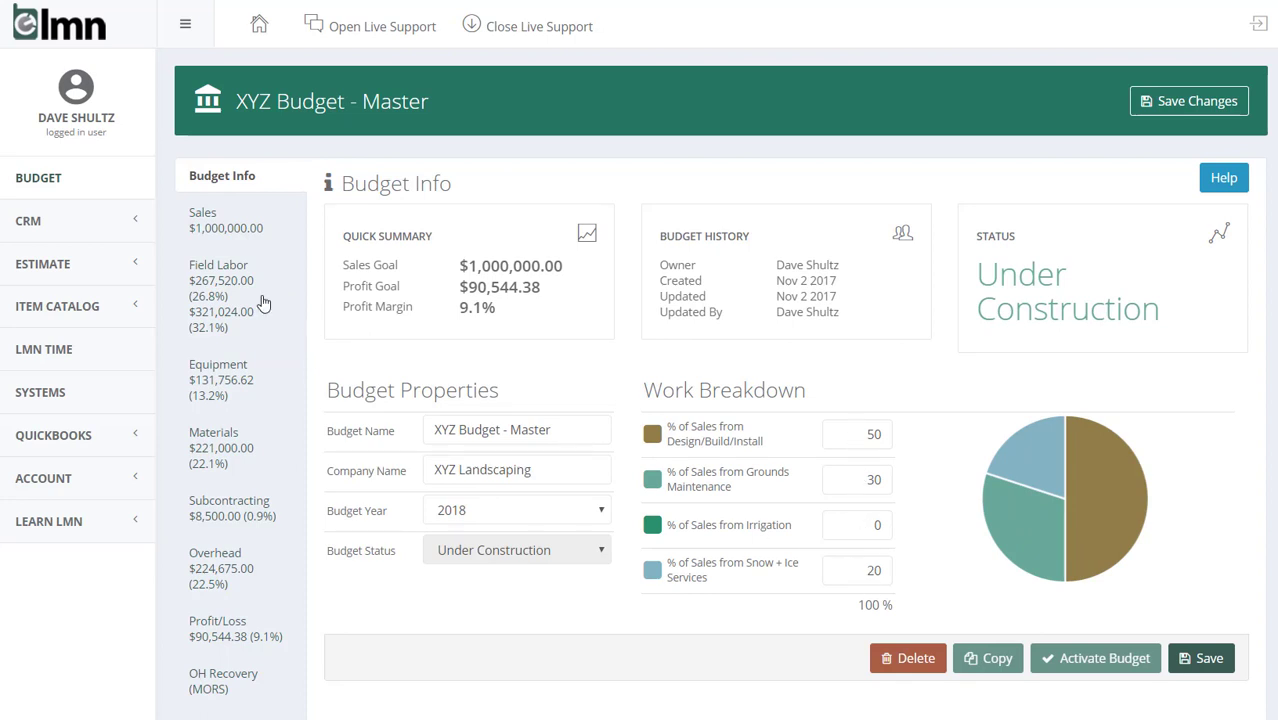
click(222, 296)
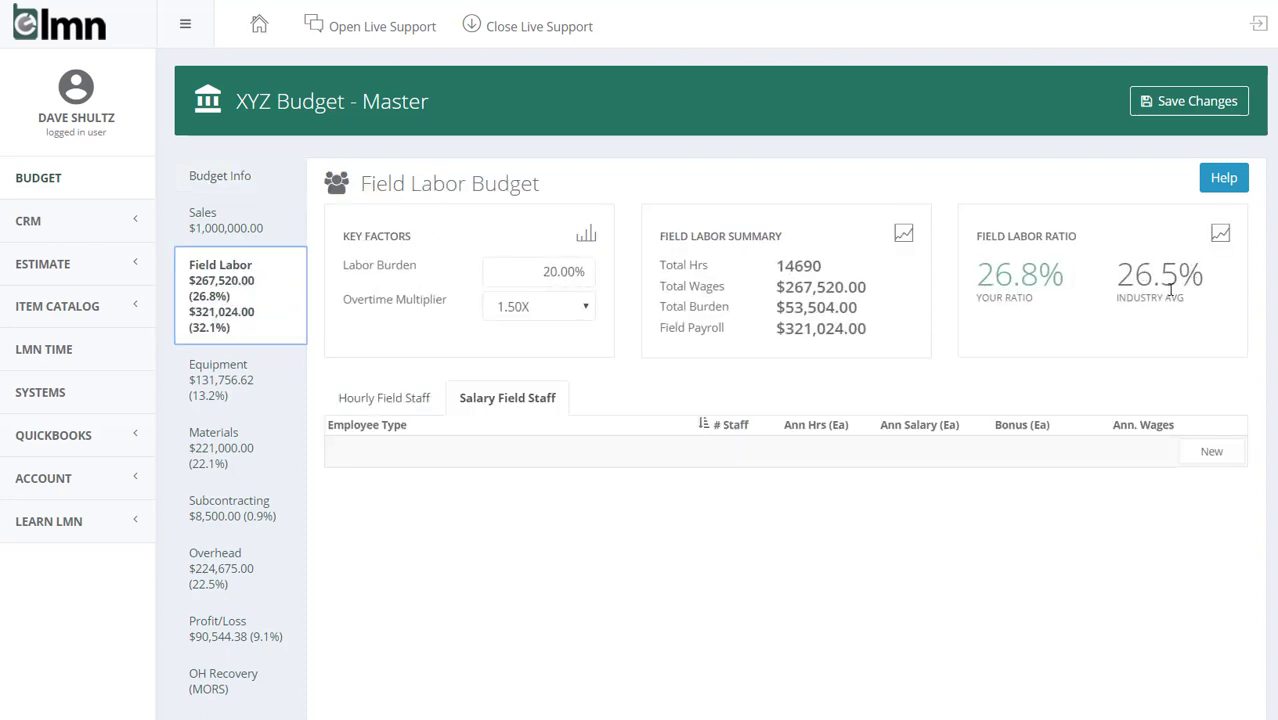